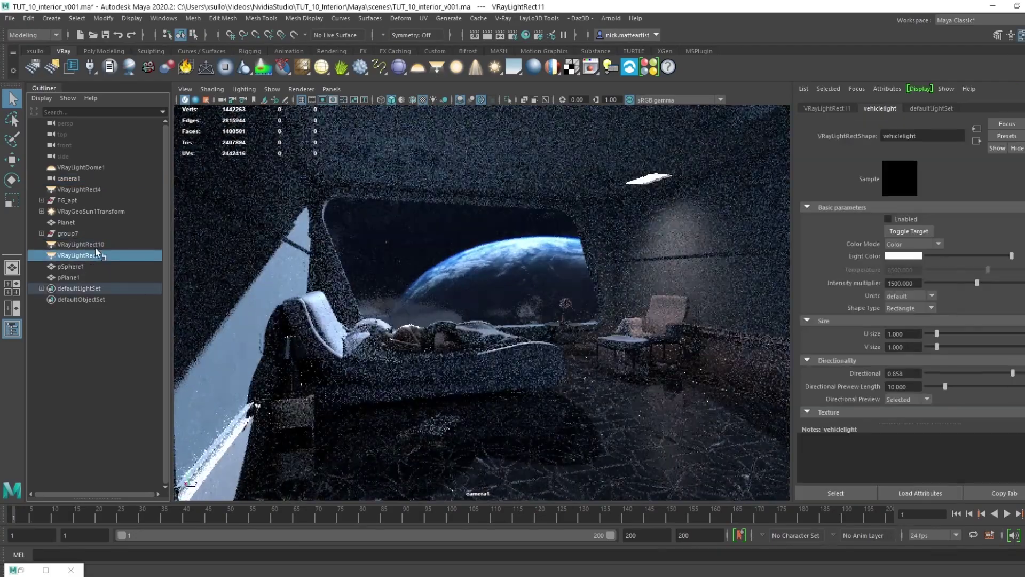
Inspect the rectangle, dome and sun light settings and the camera's exposure and white balance
click(79, 190)
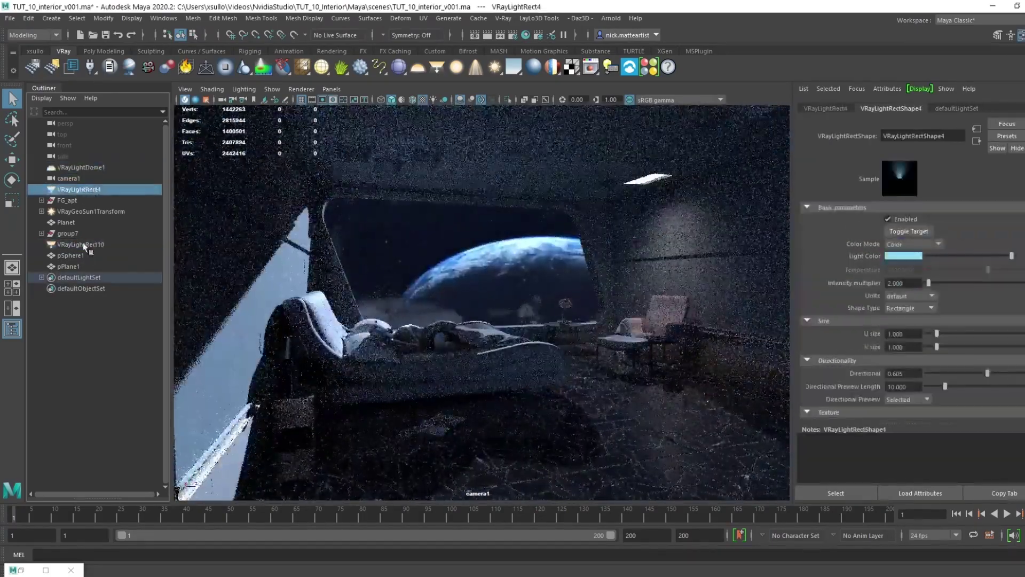
click(80, 244)
click(80, 168)
click(73, 211)
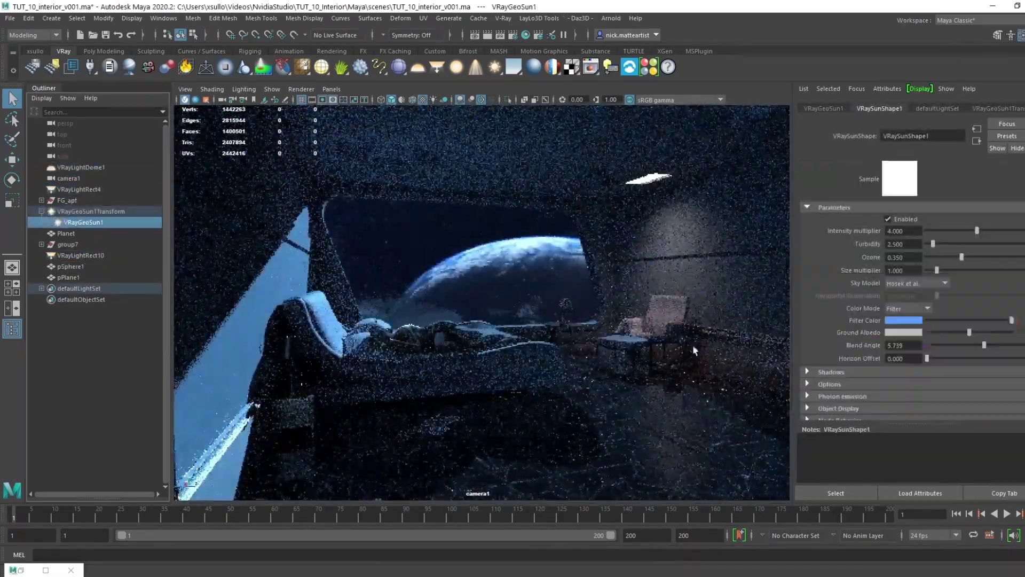
click(68, 178)
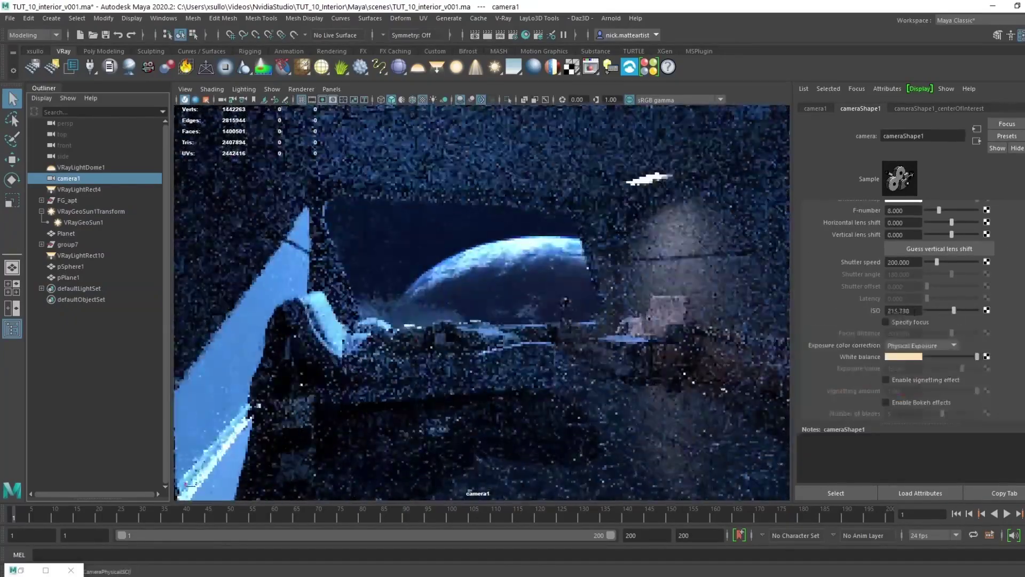
click(648, 177)
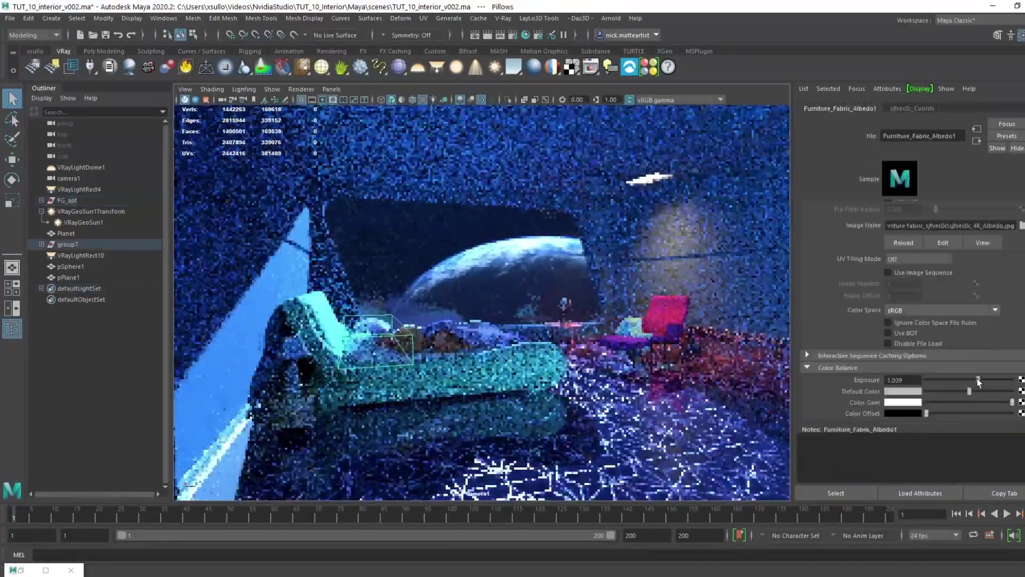
Render camera1 in V-Ray and check the Toon render element's settings
click(75, 176)
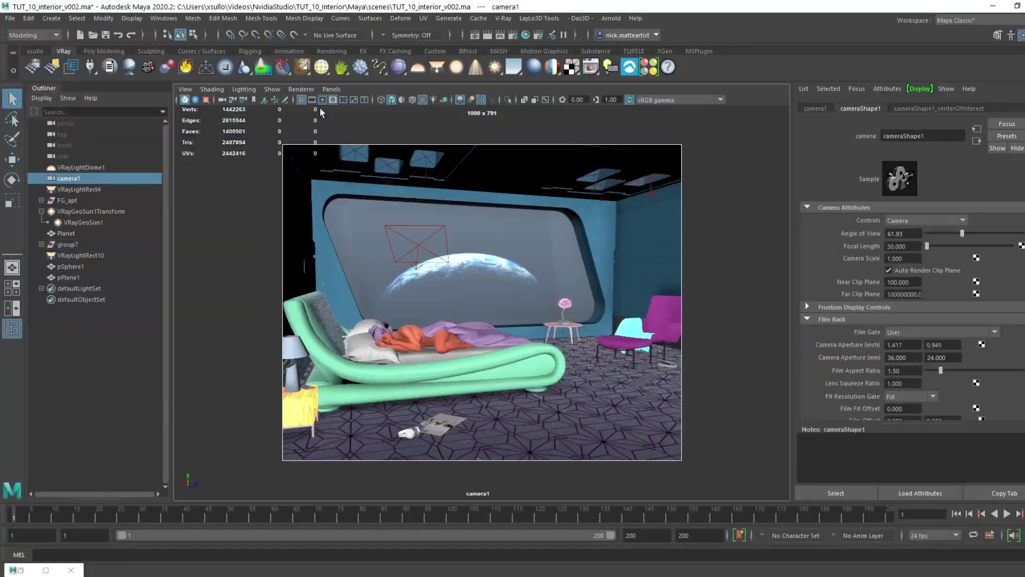
click(487, 35)
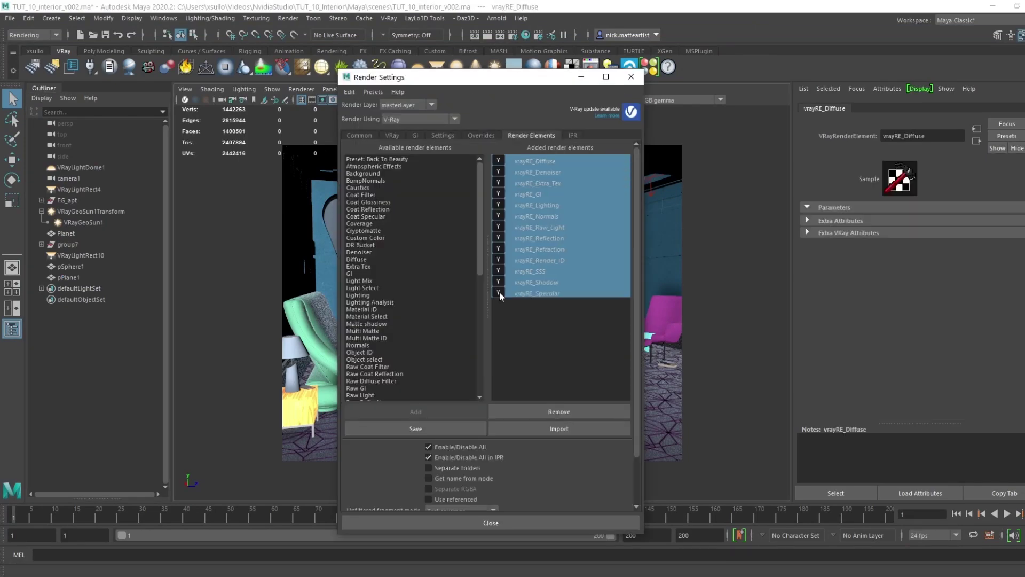
click(513, 302)
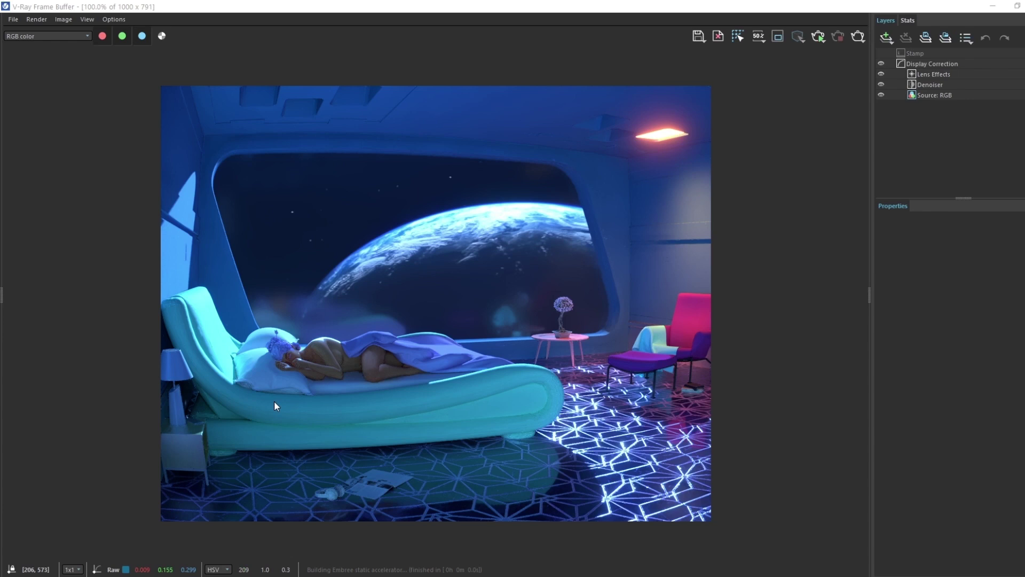
Compare the diffuse and RGB color passes, then display the extraTex_VRayDirt1 occlusion pass
click(43, 37)
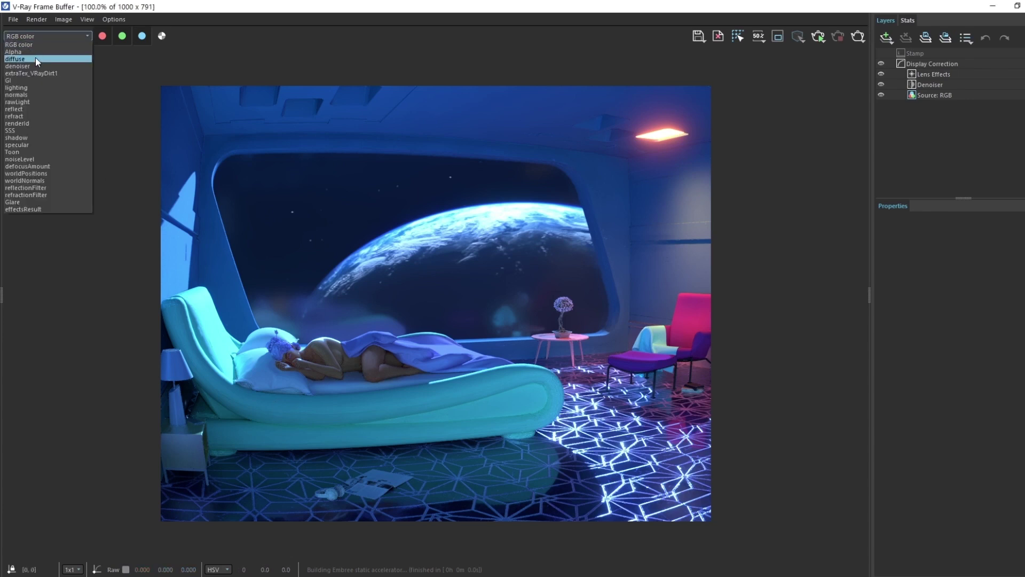
click(35, 57)
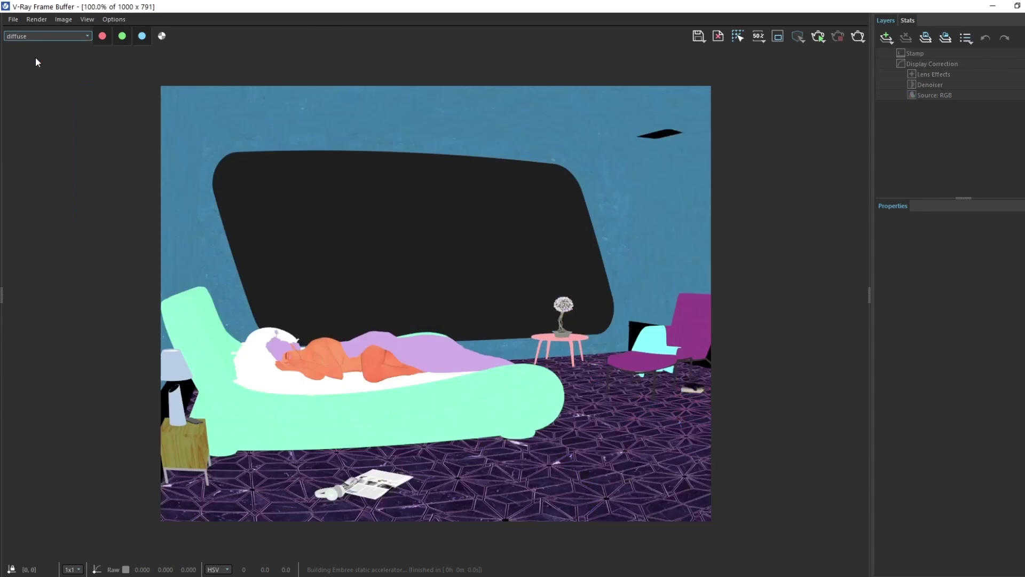
click(34, 35)
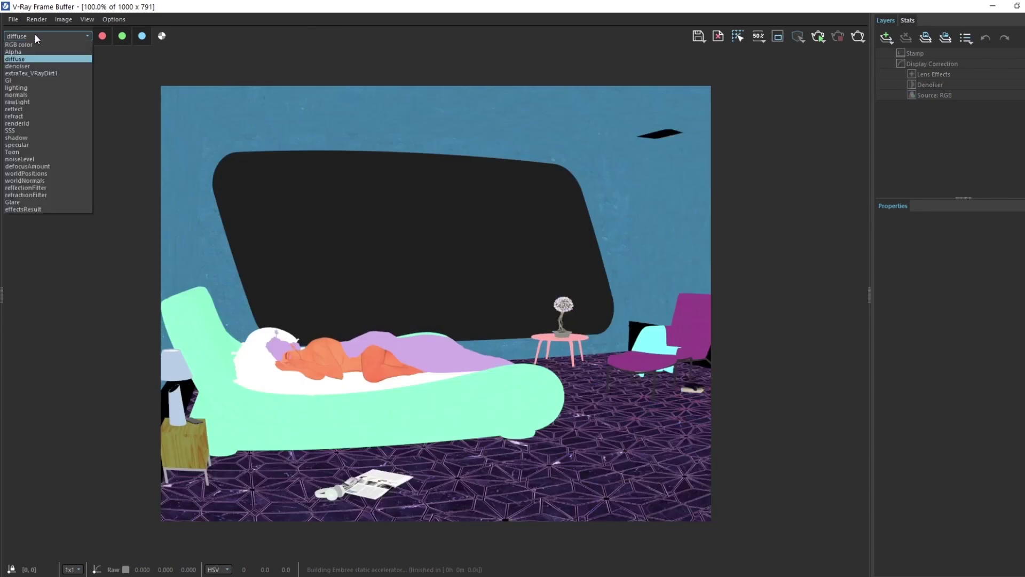
click(26, 44)
click(28, 35)
click(24, 59)
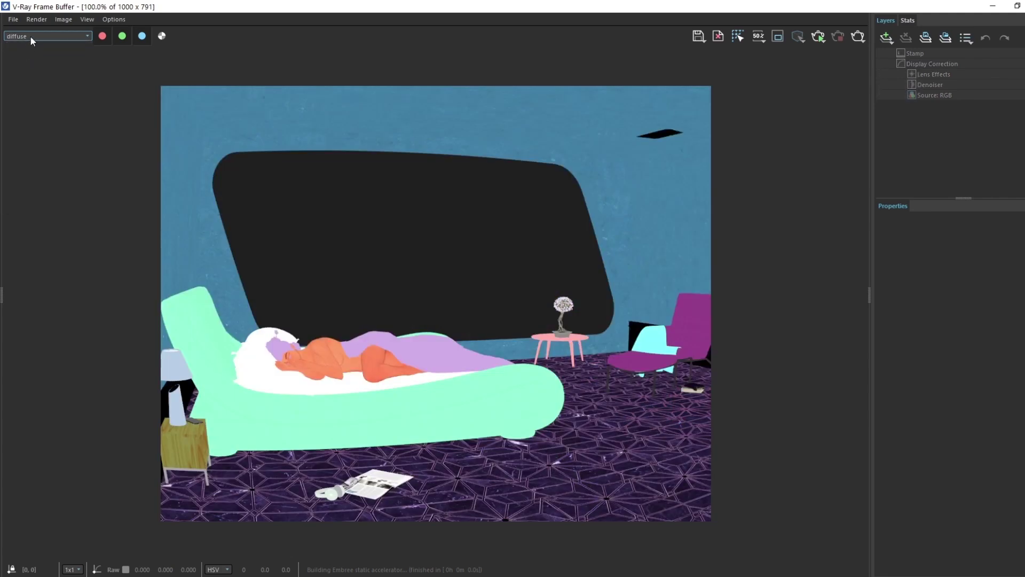
click(29, 36)
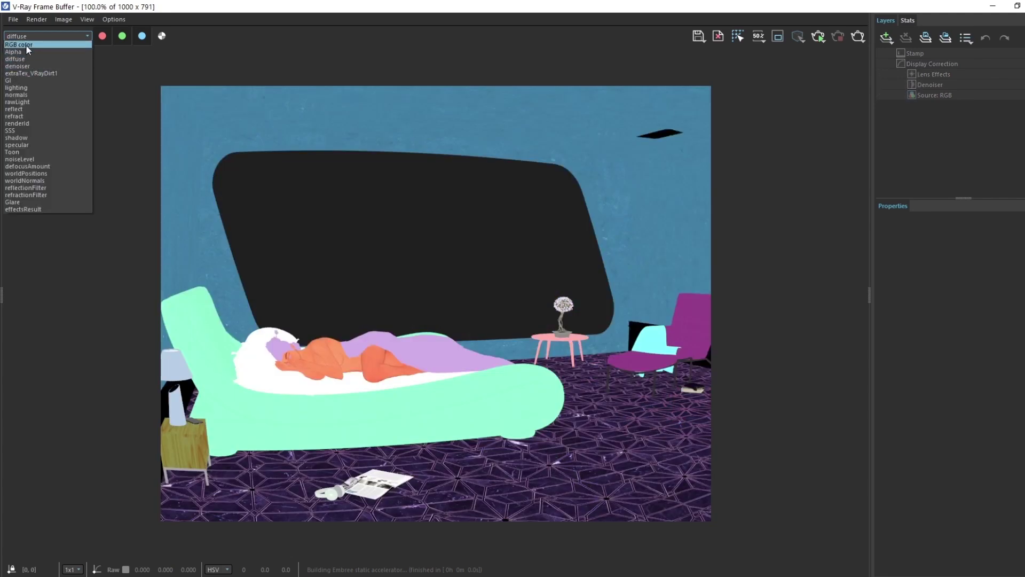
click(28, 45)
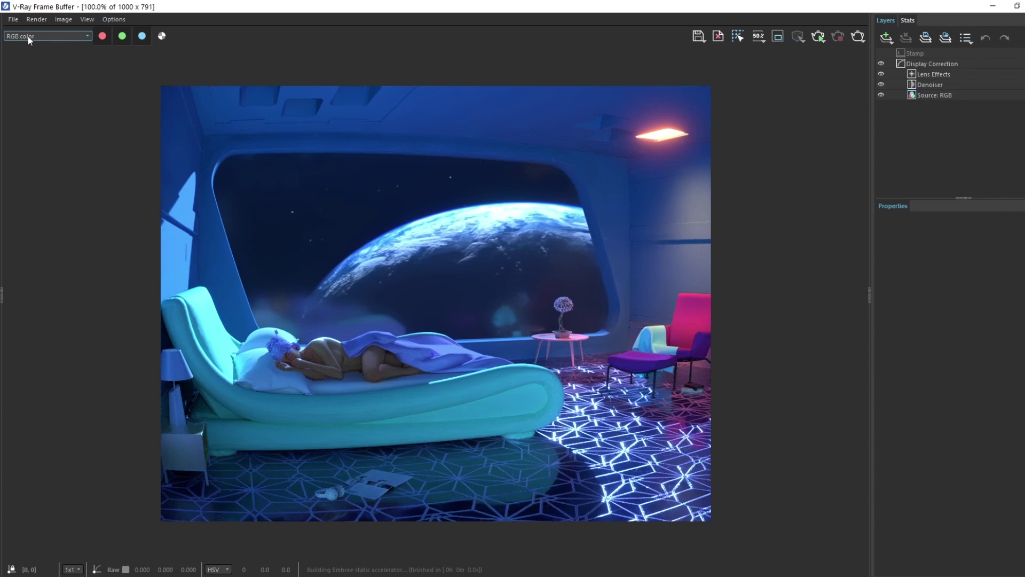
click(28, 37)
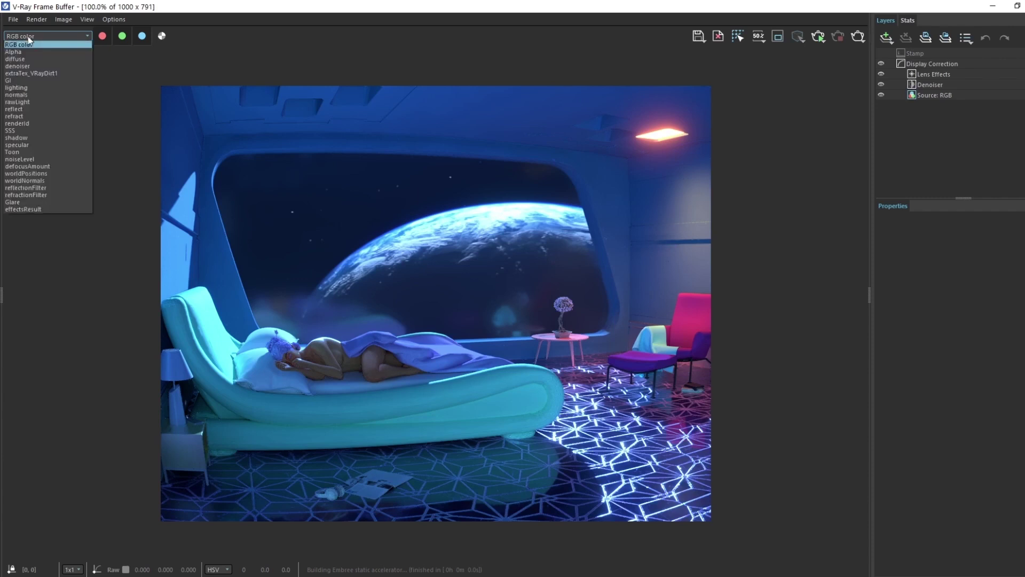
click(32, 73)
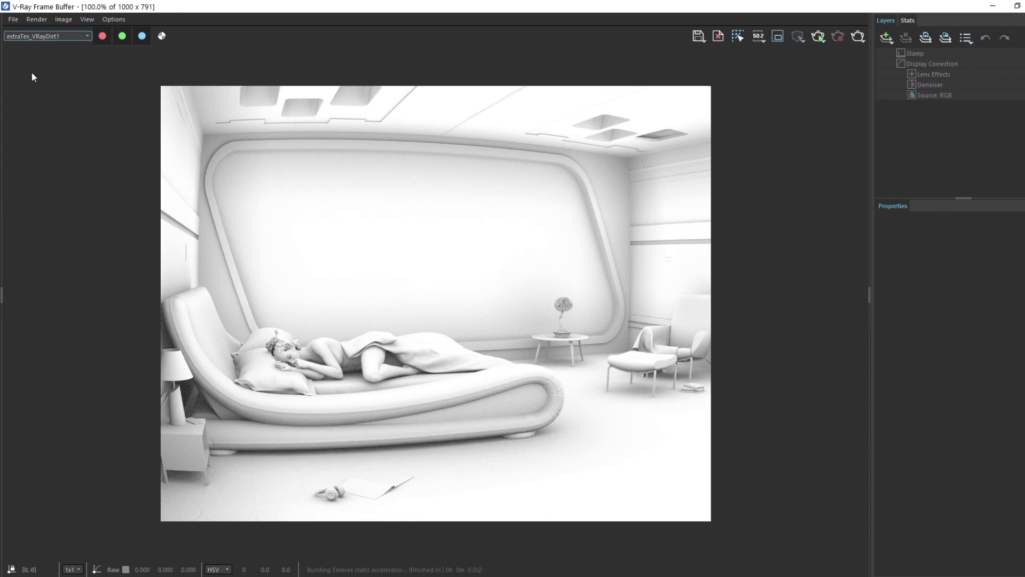
Cycle through the GI, lighting, normals, rawLight, reflect and refract passes, ending on renderId
key(Down)
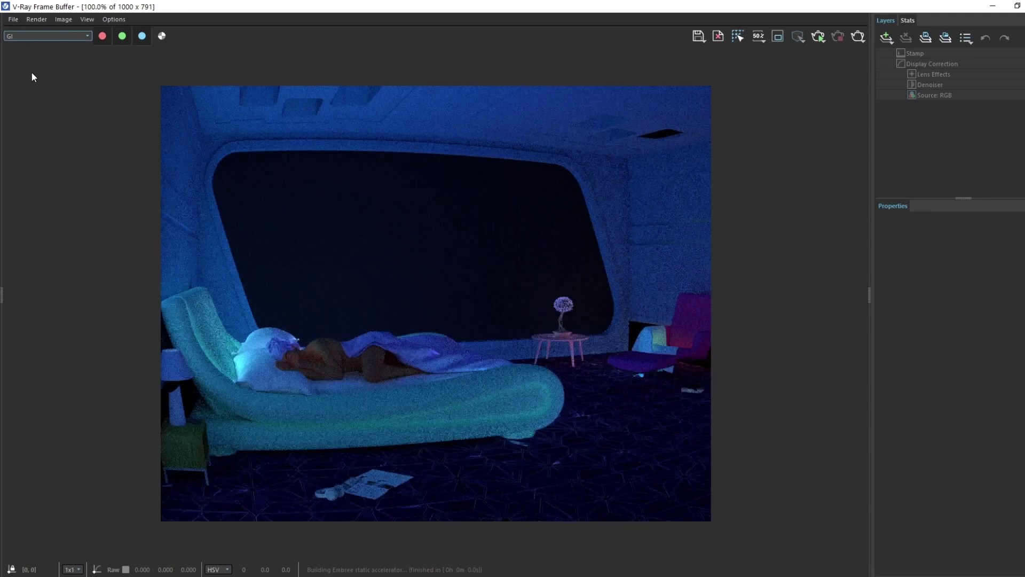
key(Down)
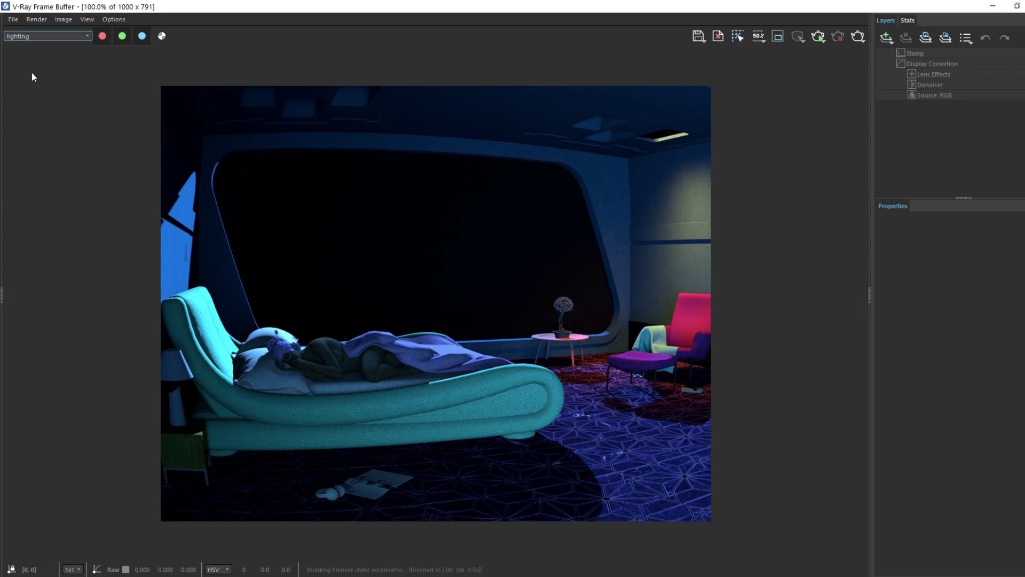
key(Down)
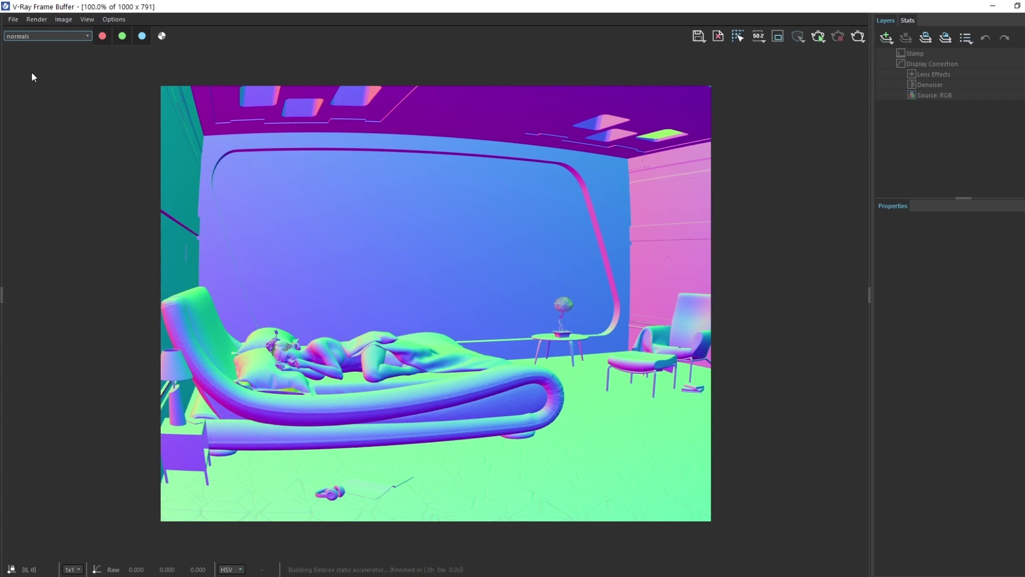
key(Down)
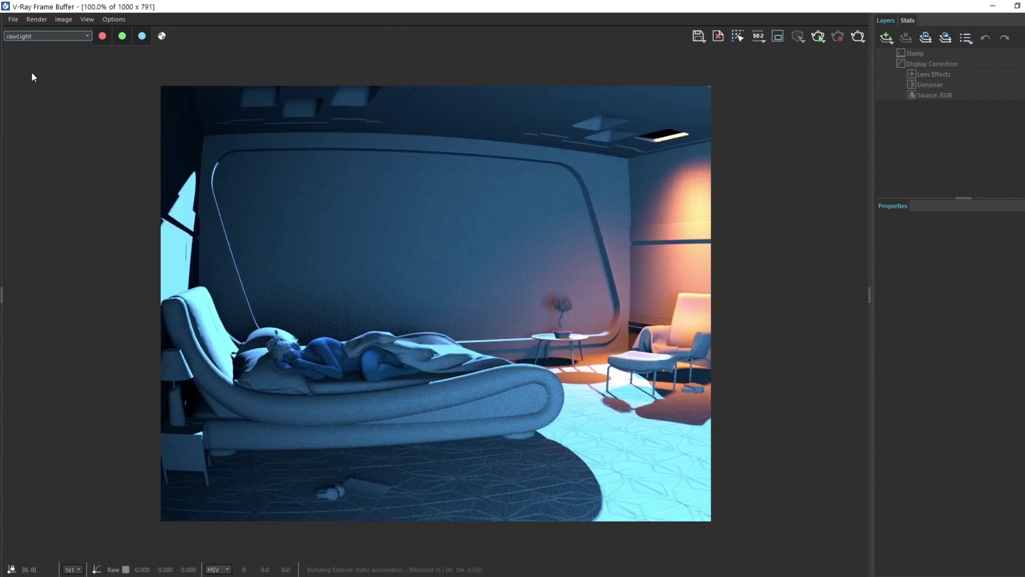
key(Down)
key(Down)
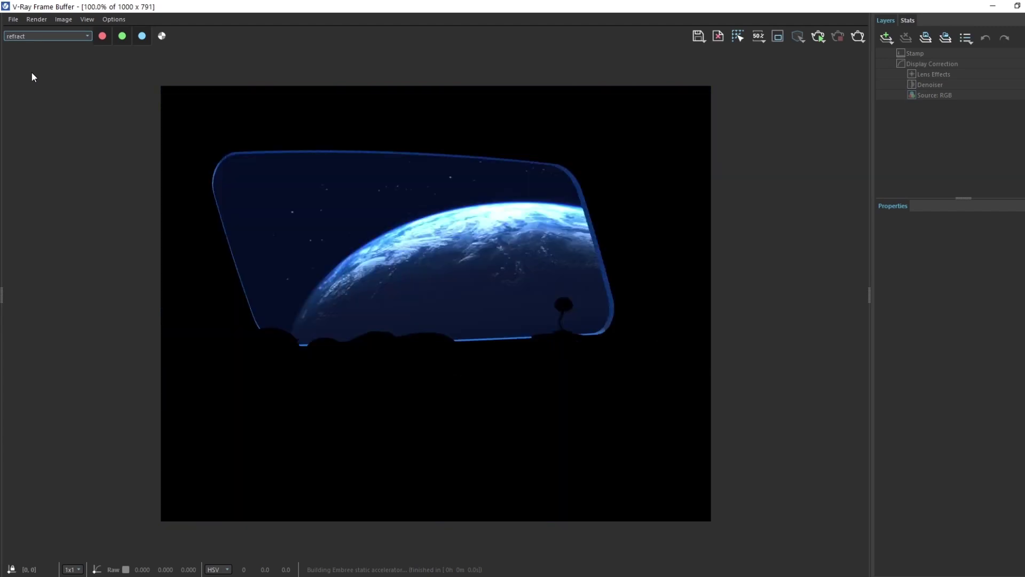
key(Up)
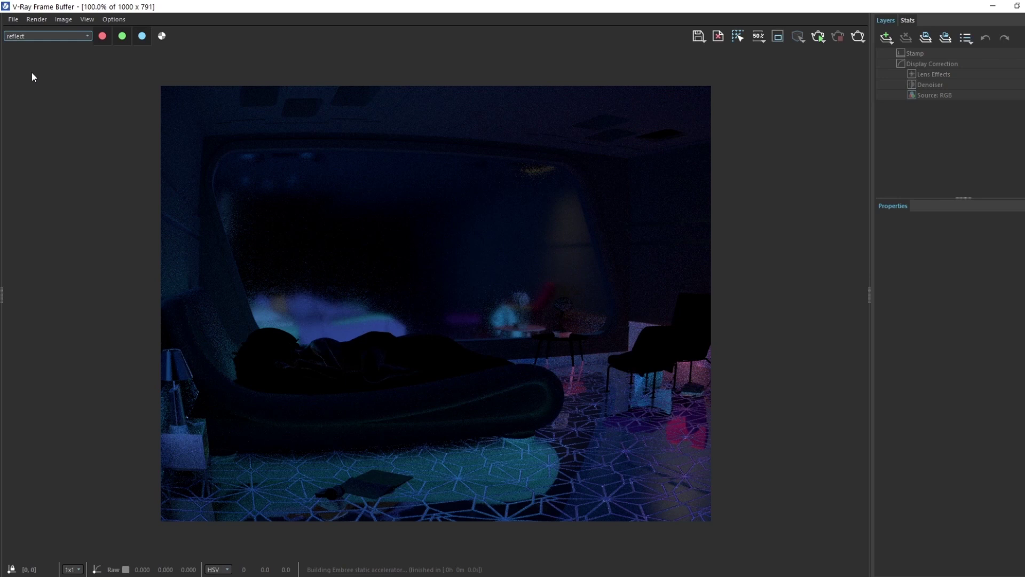
key(Down)
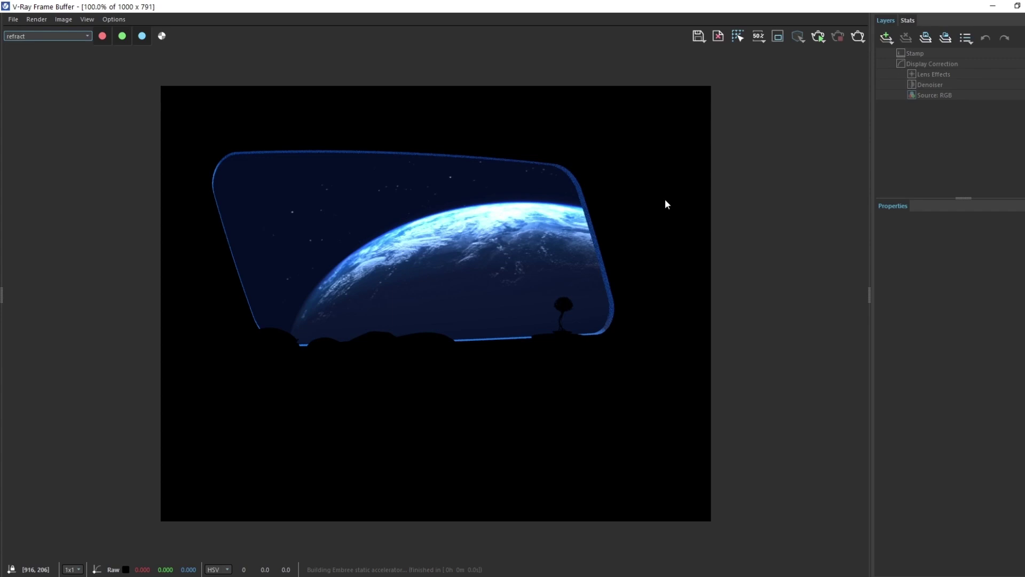
key(Down)
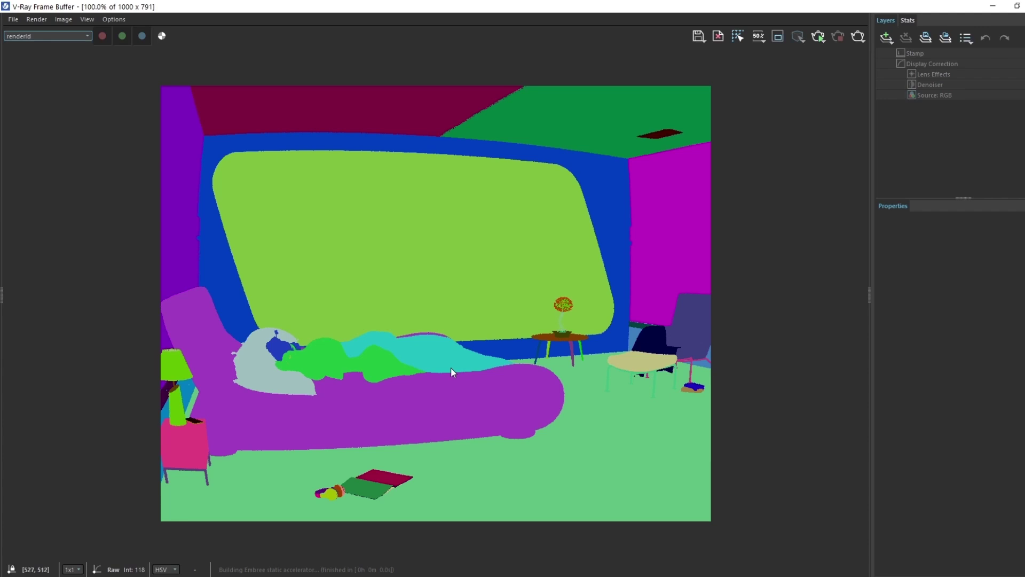
Show the shadow pass, then the specular pass
key(Down)
key(Down)
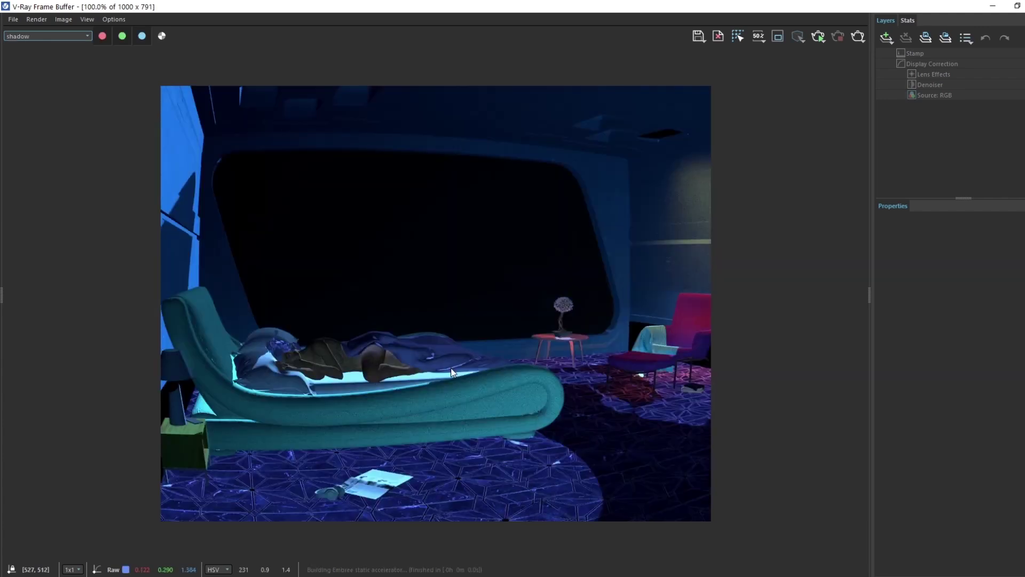
key(Down)
key(Down)
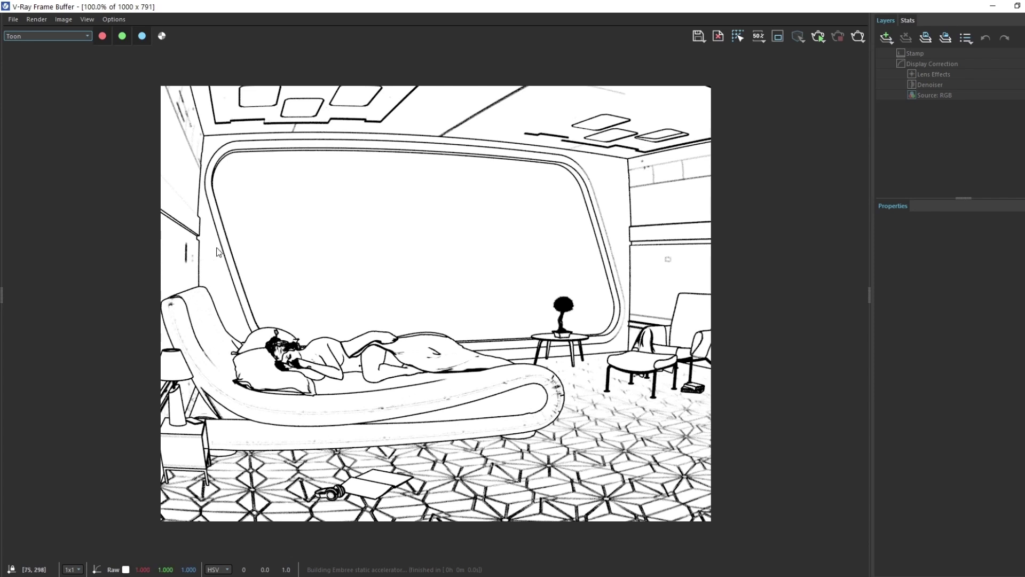
View the Glare pass, then switch back to the full RGB color render
click(64, 37)
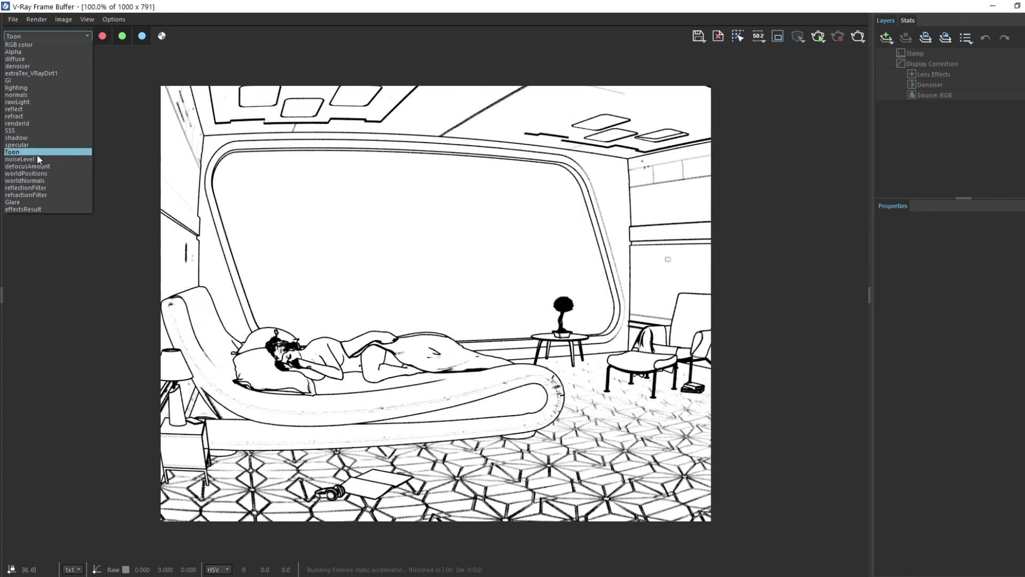
click(37, 202)
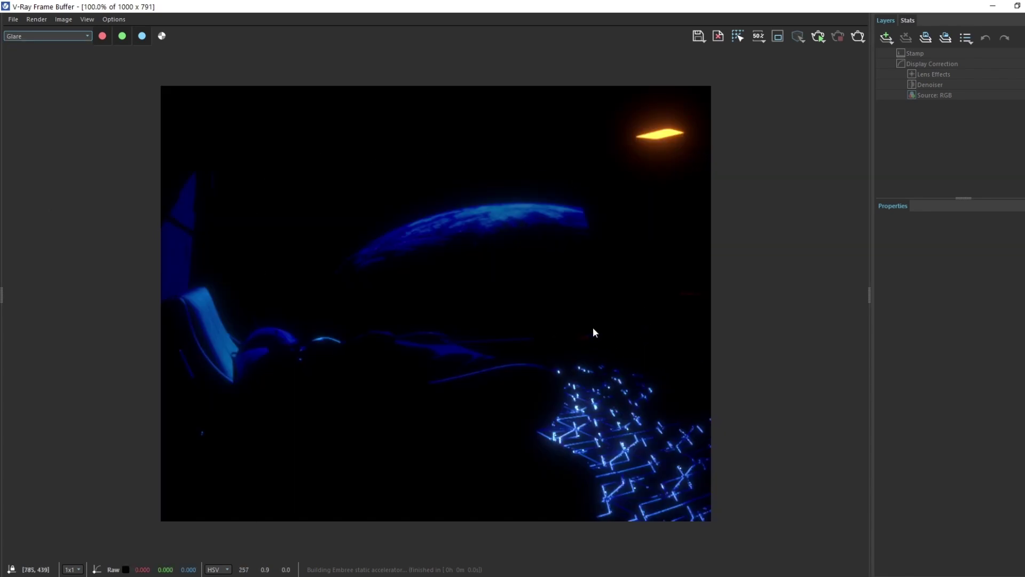
click(47, 37)
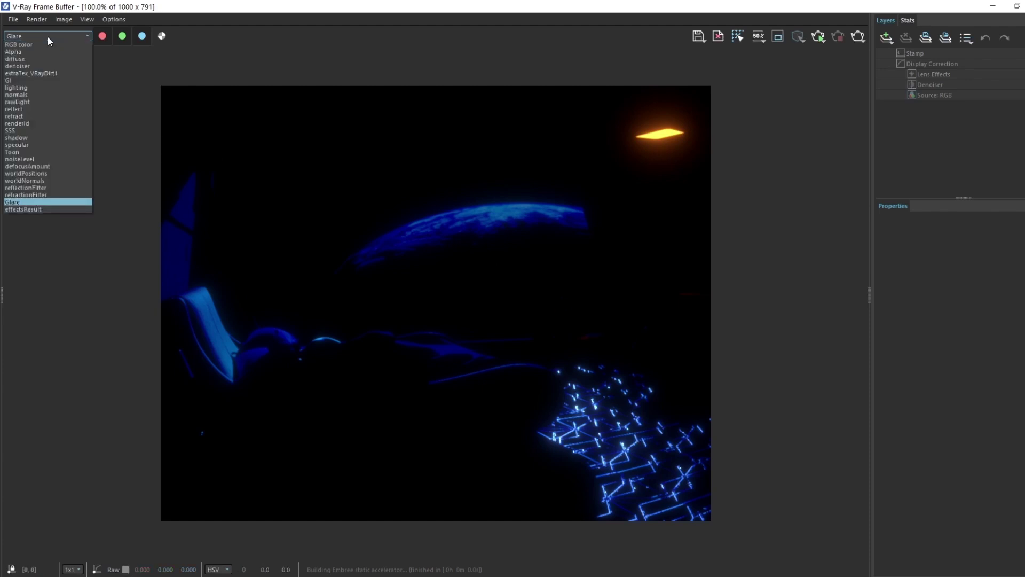
click(45, 44)
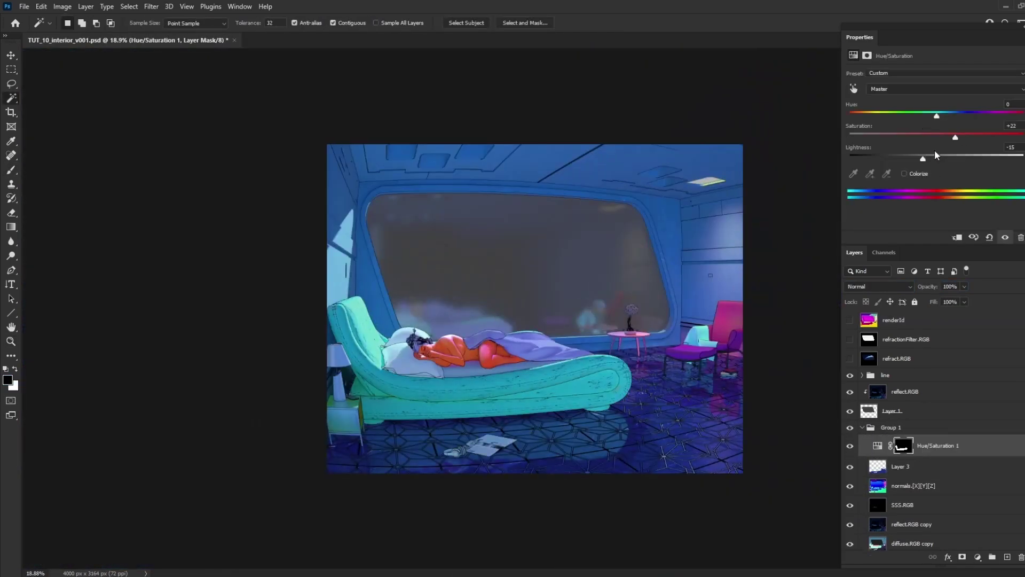
Raise the base render's saturation and select the Exposure 1 adjustment layer
drag(940, 138, 961, 139)
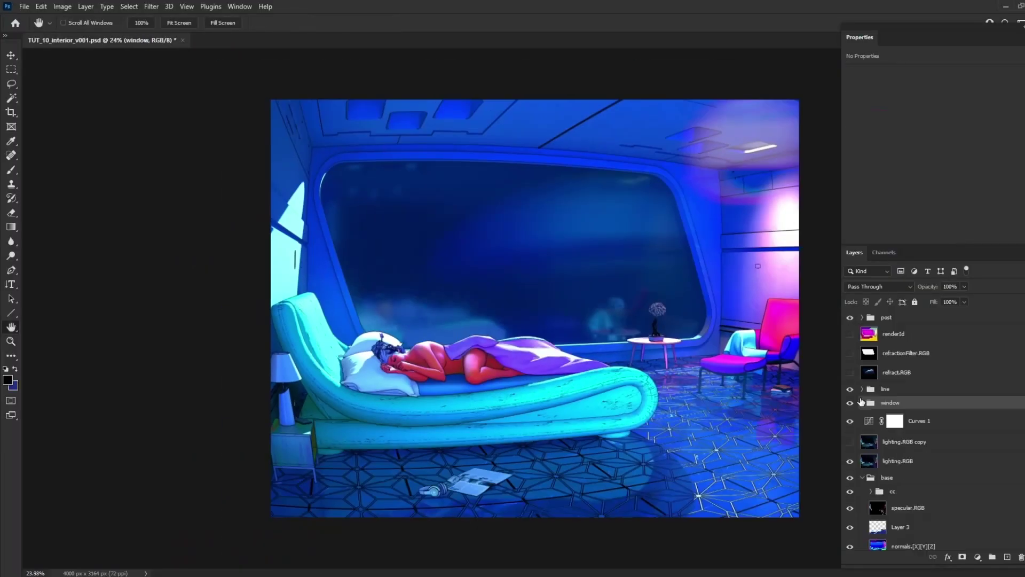
click(922, 420)
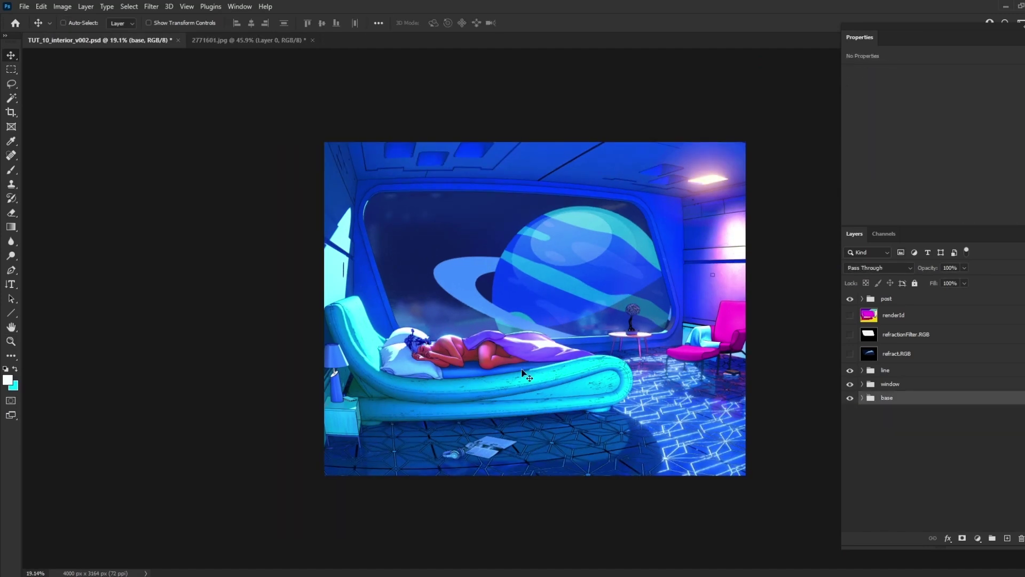
Zoom in on the sleeping figure's hips and the bed edge
scroll(522, 366, up, 6)
key(space)
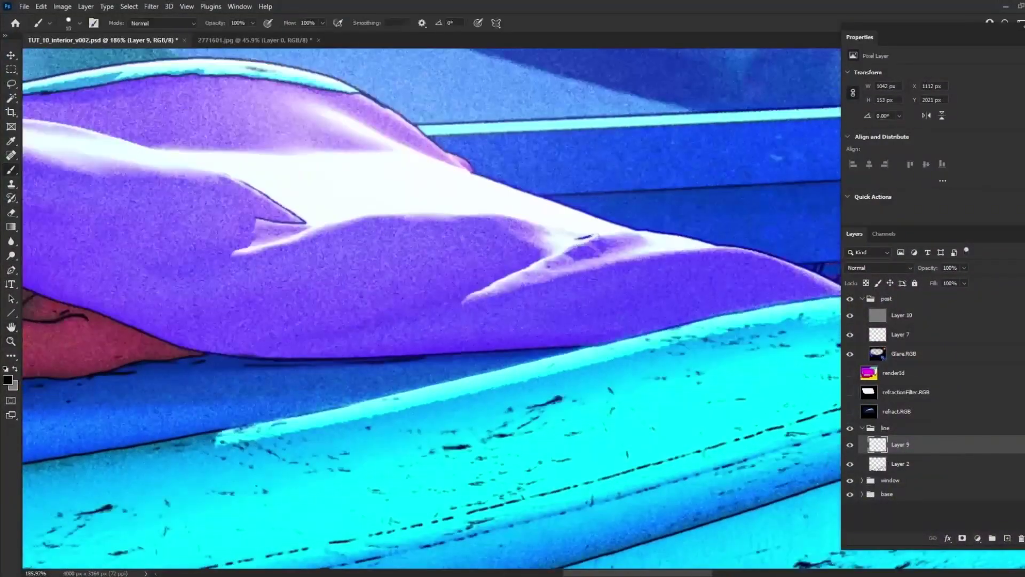
Paint black lines along the sheet's lower edge and its folds
drag(374, 306, 740, 249)
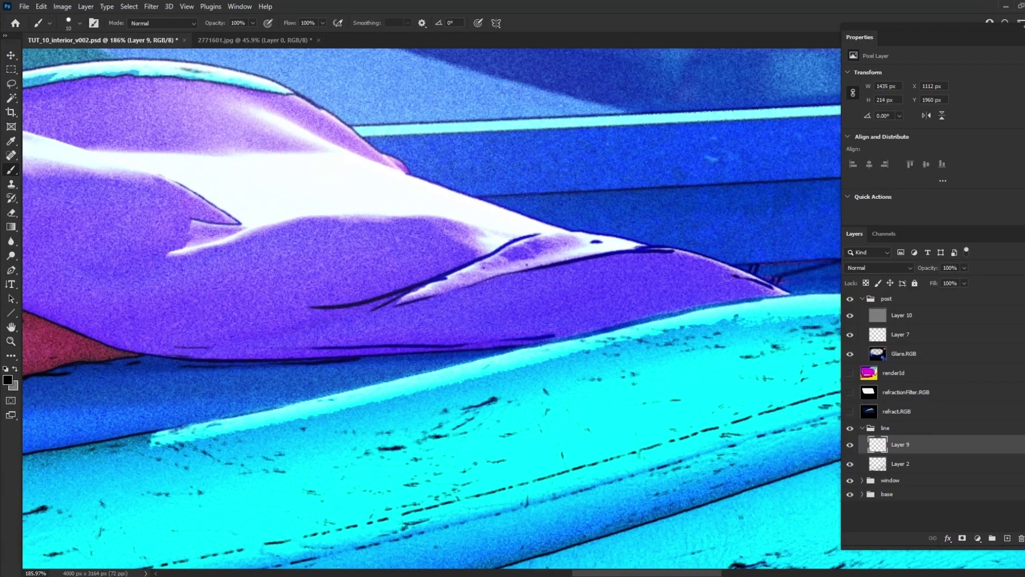
mouse_move(152, 254)
mouse_down()
mouse_move(418, 213)
mouse_move(255, 215)
mouse_up()
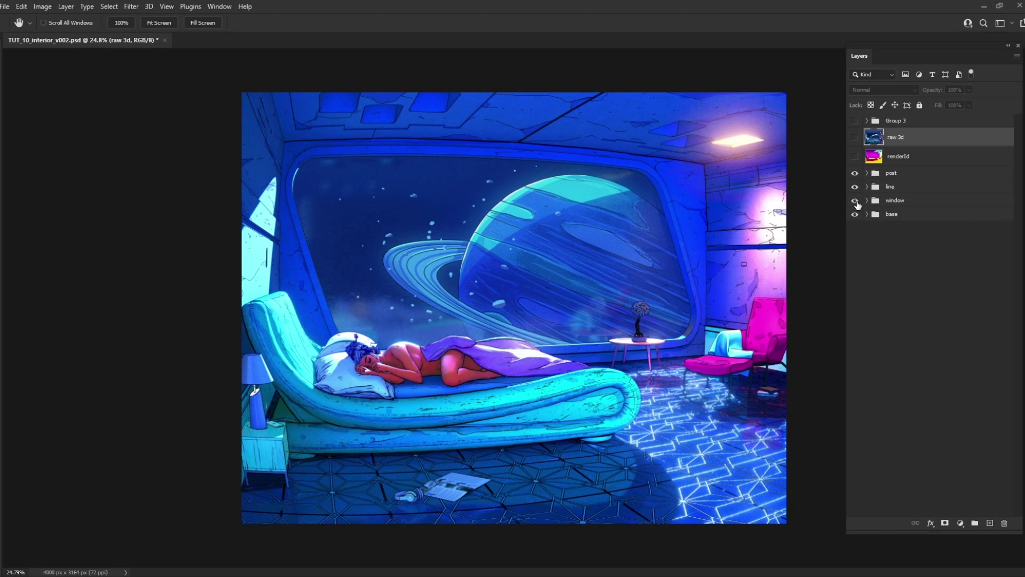
drag(855, 202, 858, 192)
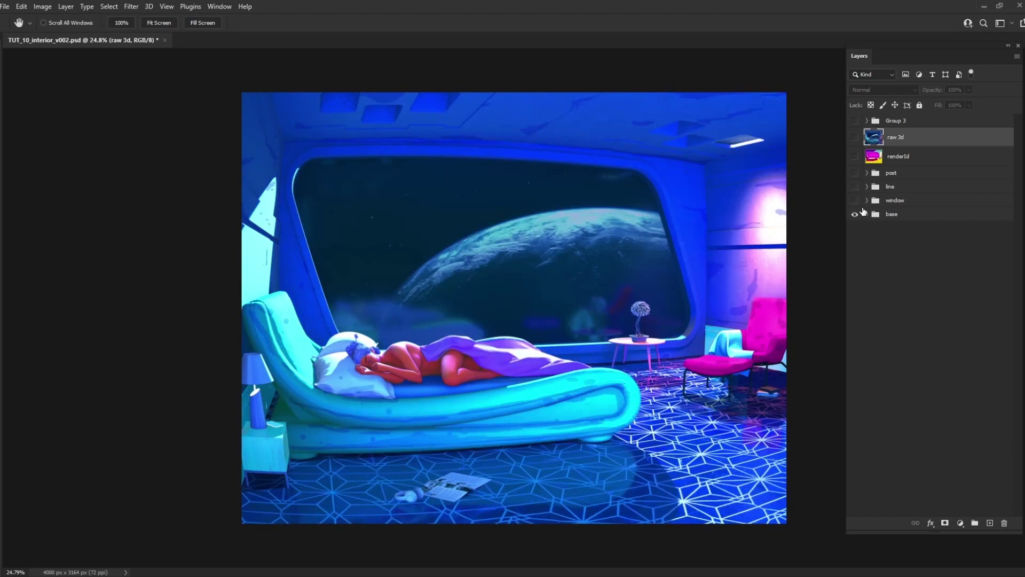
click(856, 201)
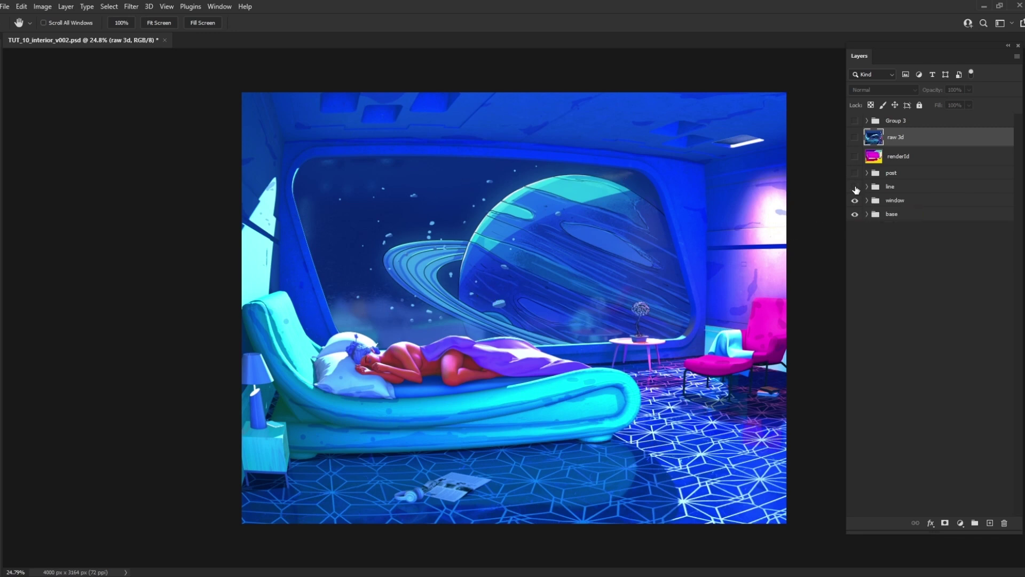
click(855, 187)
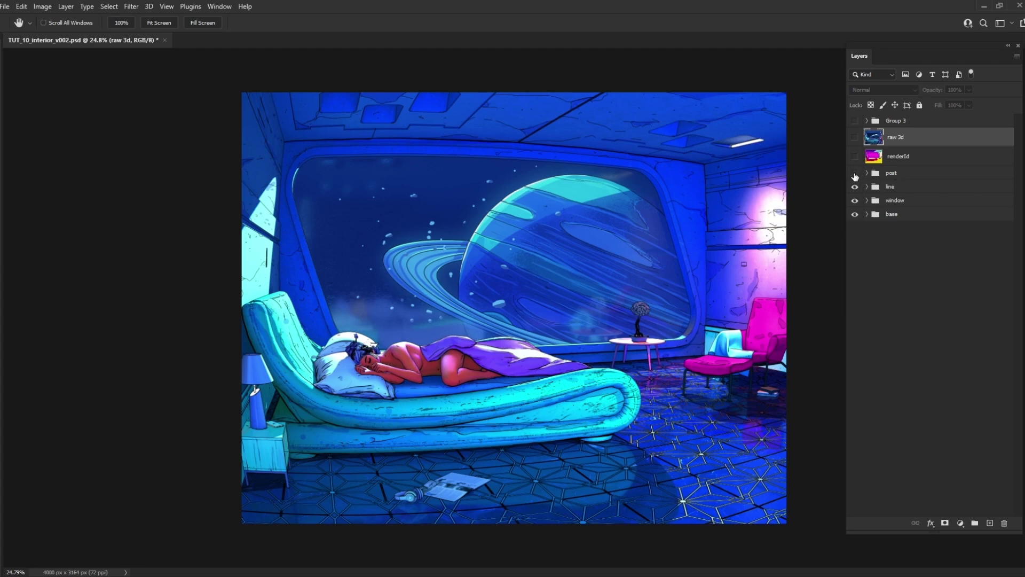
click(854, 174)
click(855, 173)
click(855, 173)
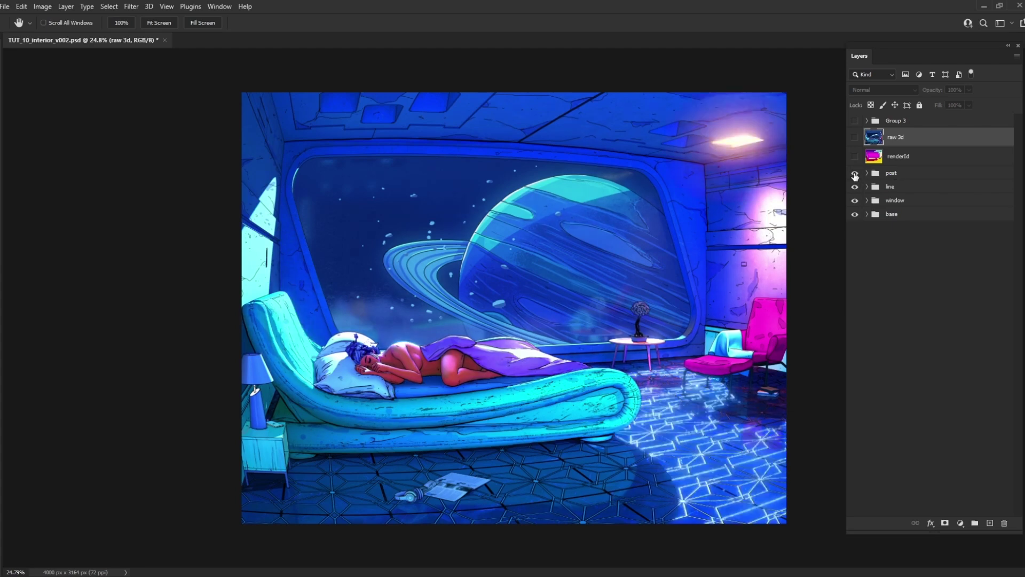
click(854, 174)
click(854, 174)
click(855, 174)
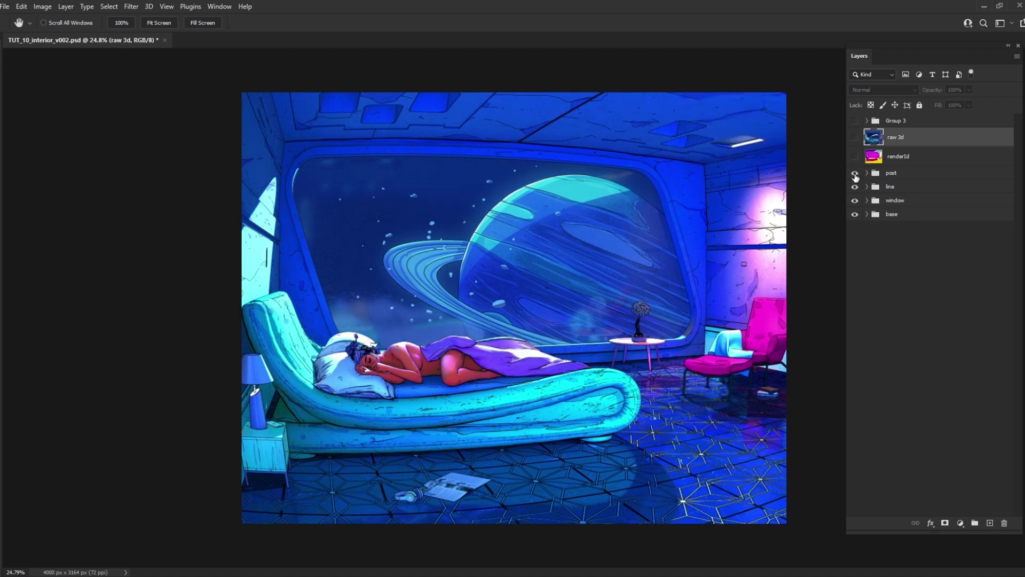
click(854, 173)
click(867, 173)
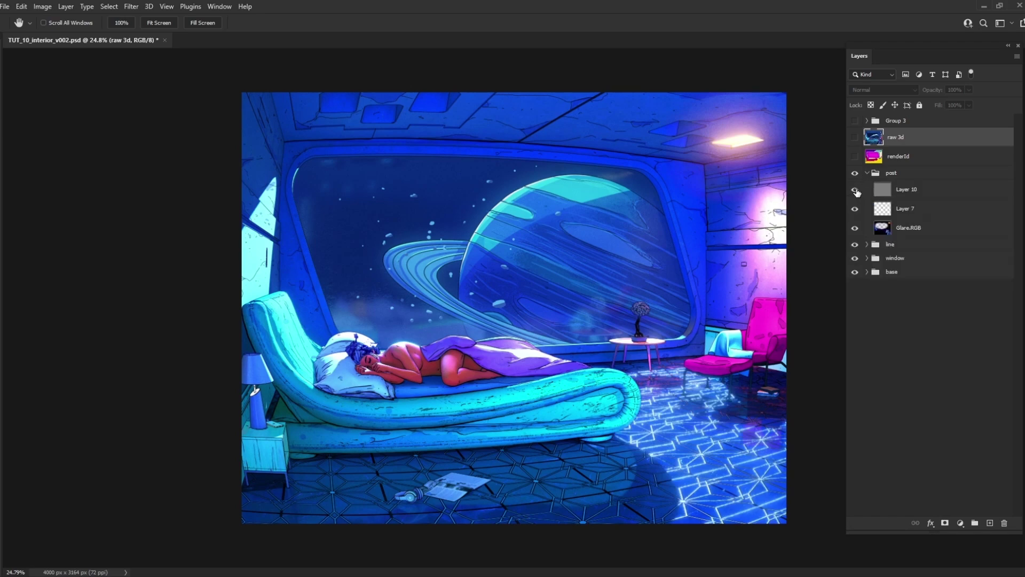
drag(492, 409, 895, 225)
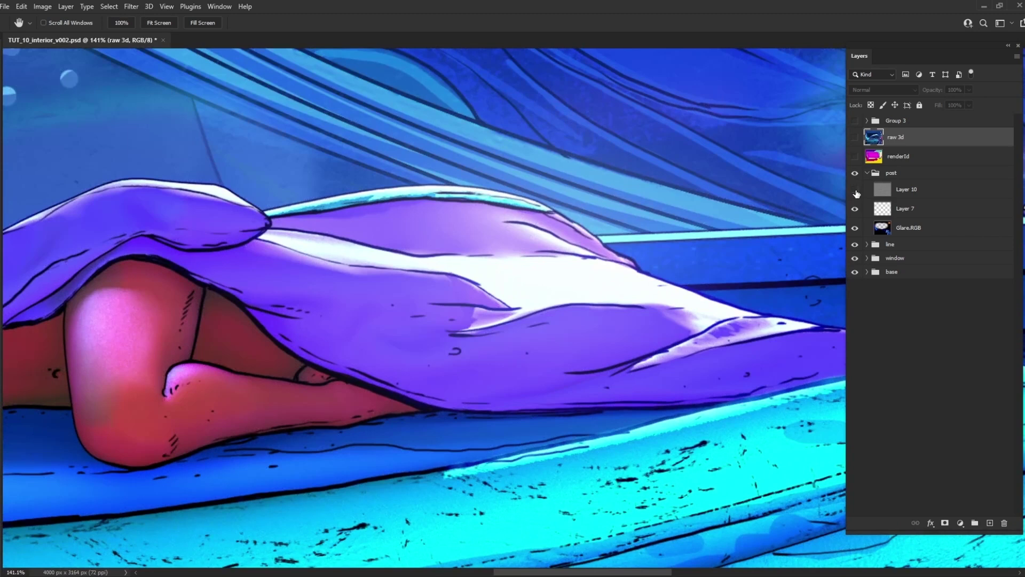
click(855, 190)
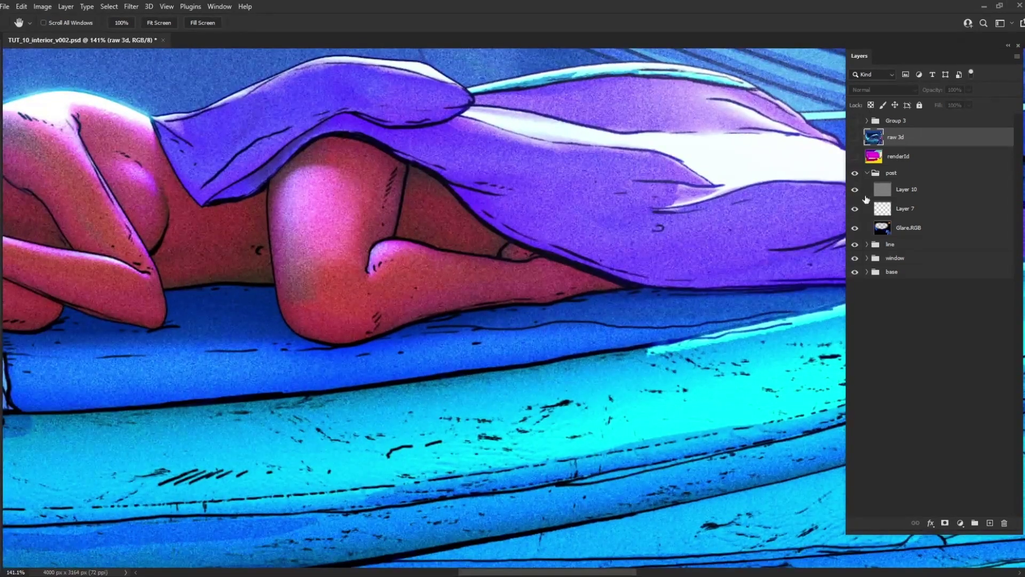
click(854, 189)
drag(282, 410, 646, 426)
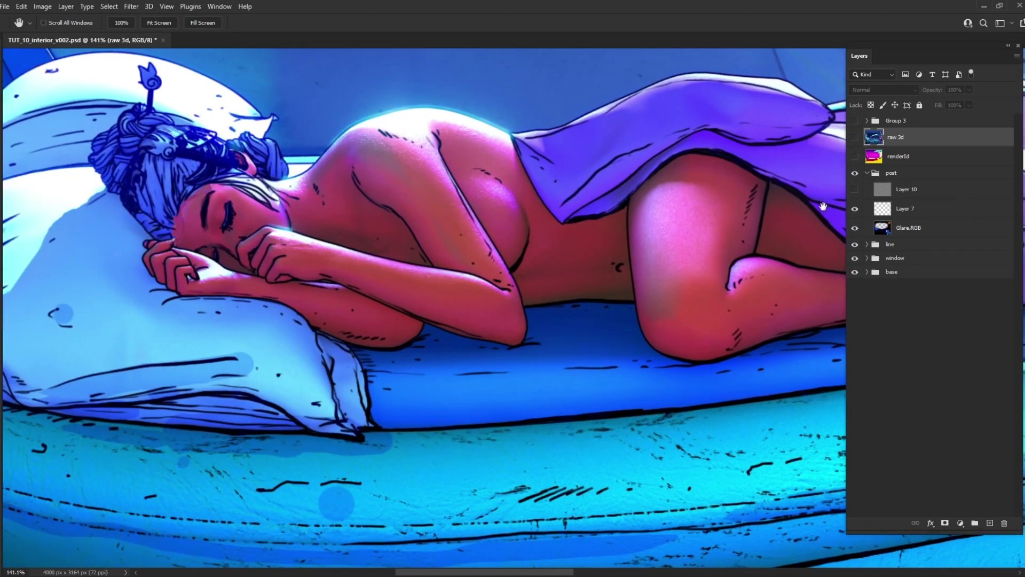
click(854, 190)
scroll(403, 345, down, 5)
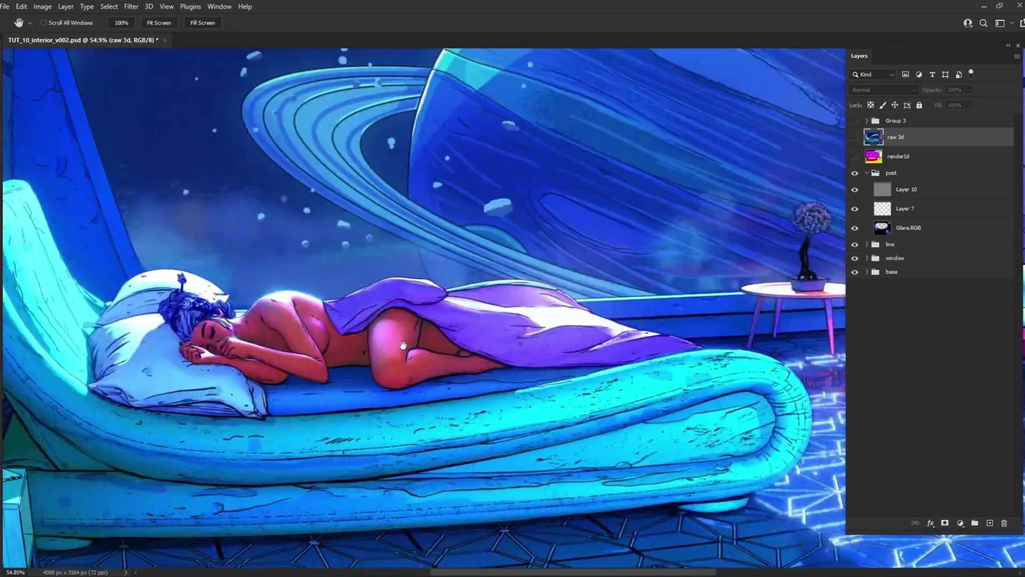
scroll(403, 345, down, 4)
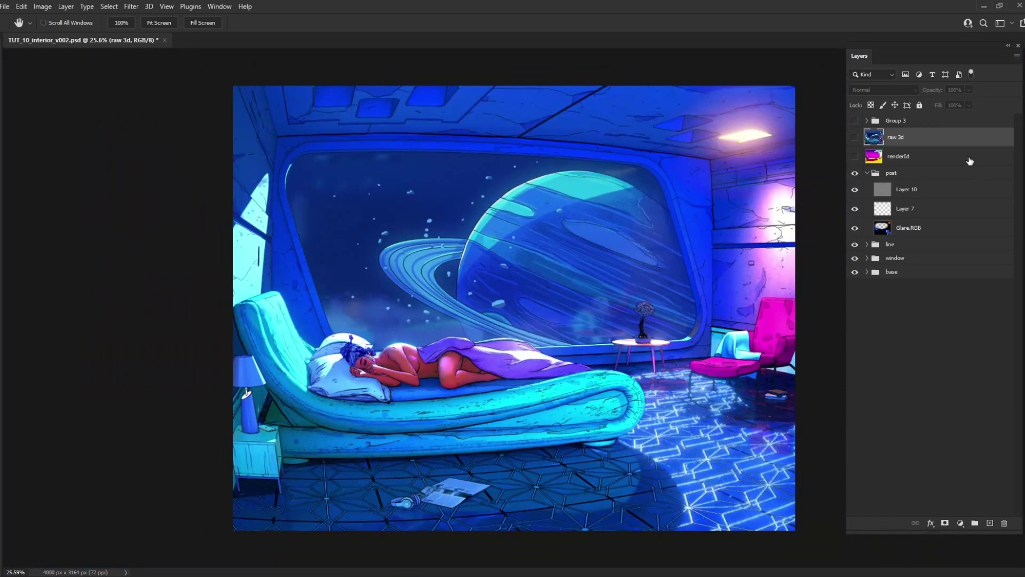
Hide the post, line and window groups and the raw 3d layer, leaving the base group expanded
click(855, 138)
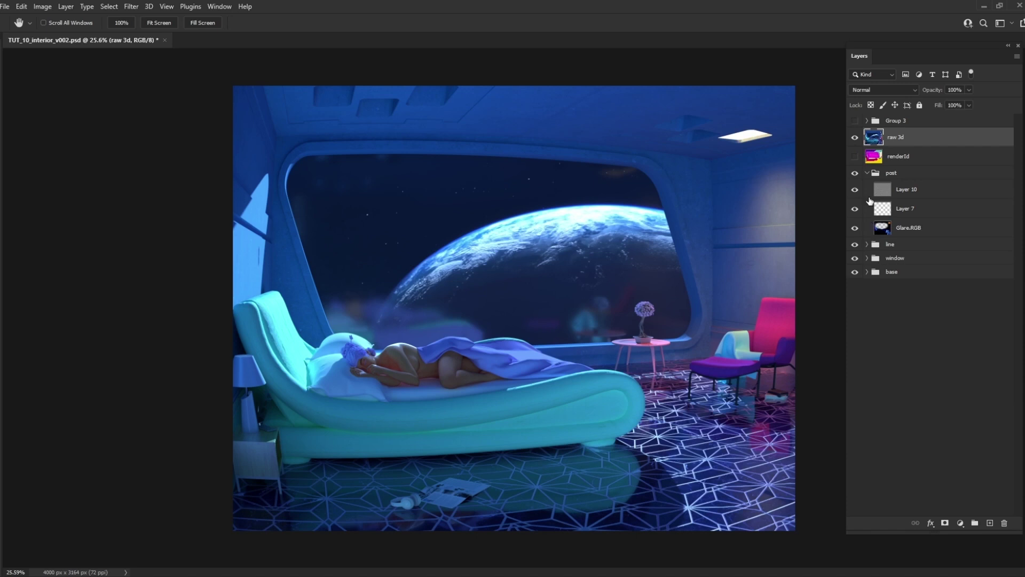
click(867, 173)
drag(855, 172, 855, 192)
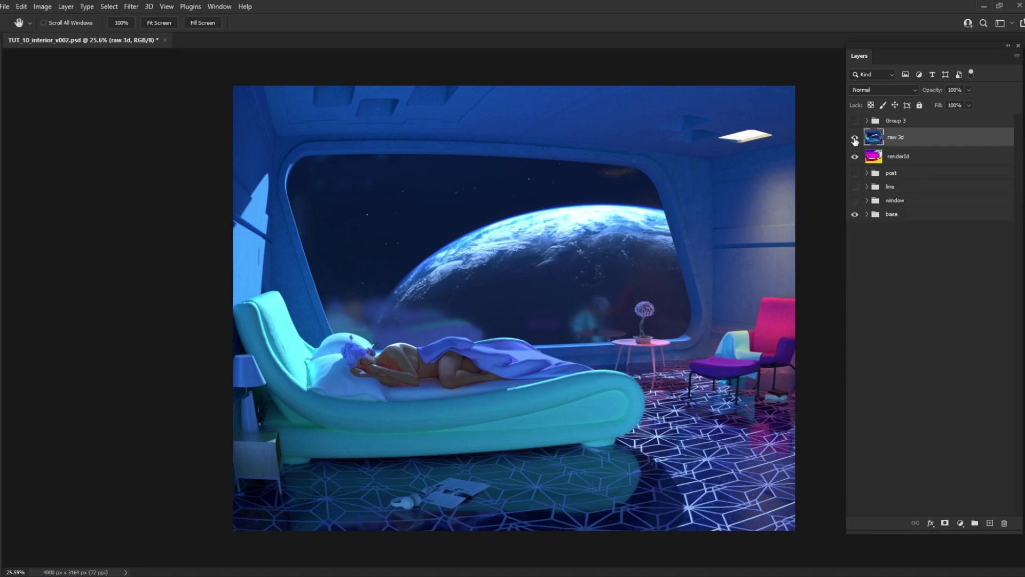
click(855, 139)
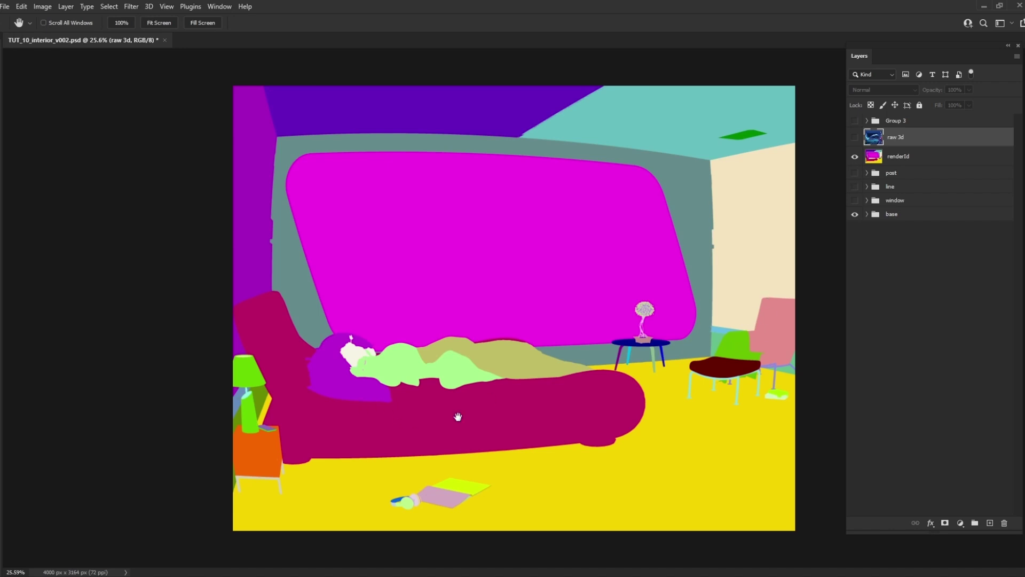
click(855, 139)
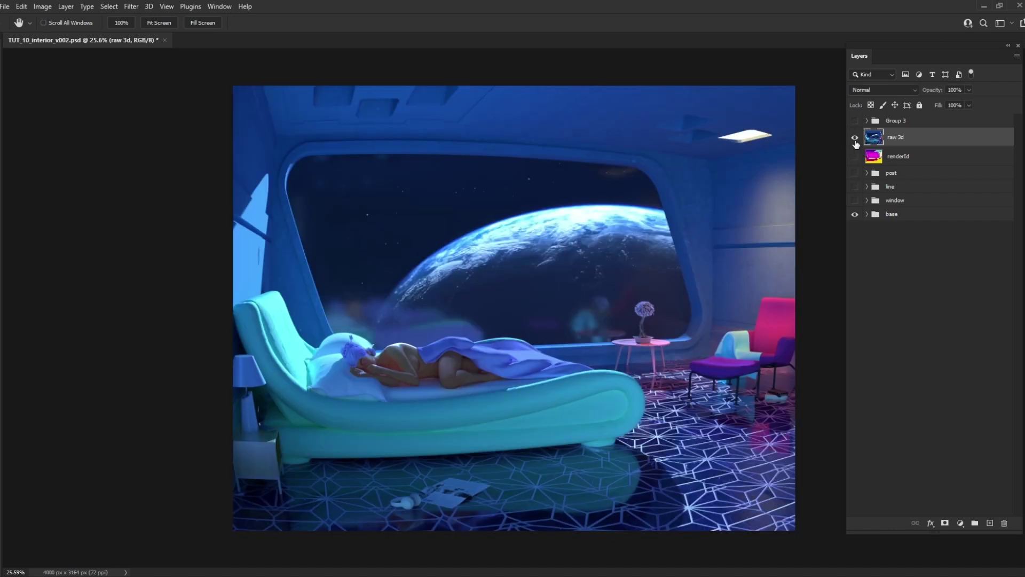
click(854, 138)
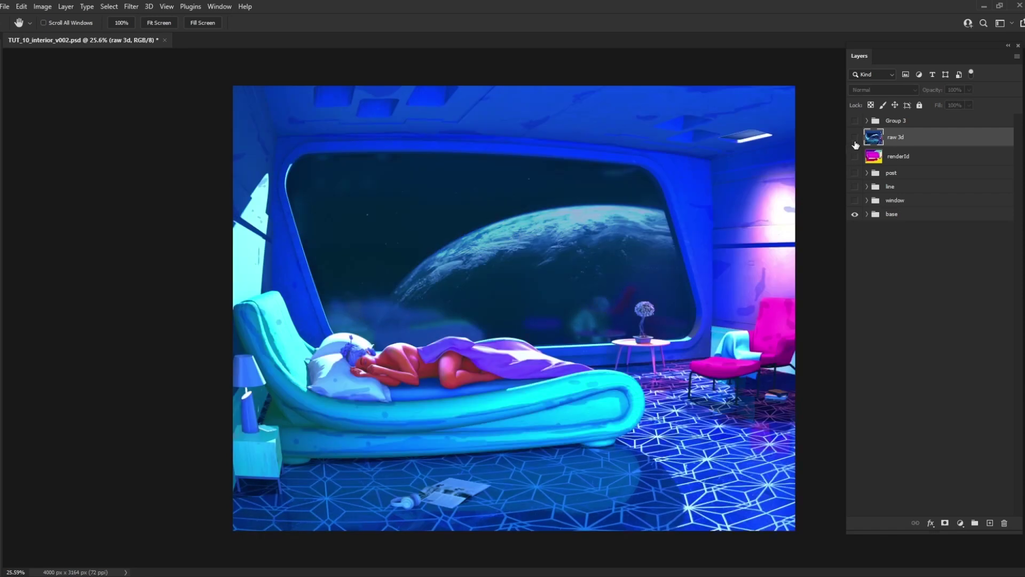
click(868, 214)
Hide the bed's painted texture and flip the raw 3d layer on and off to compare
click(855, 250)
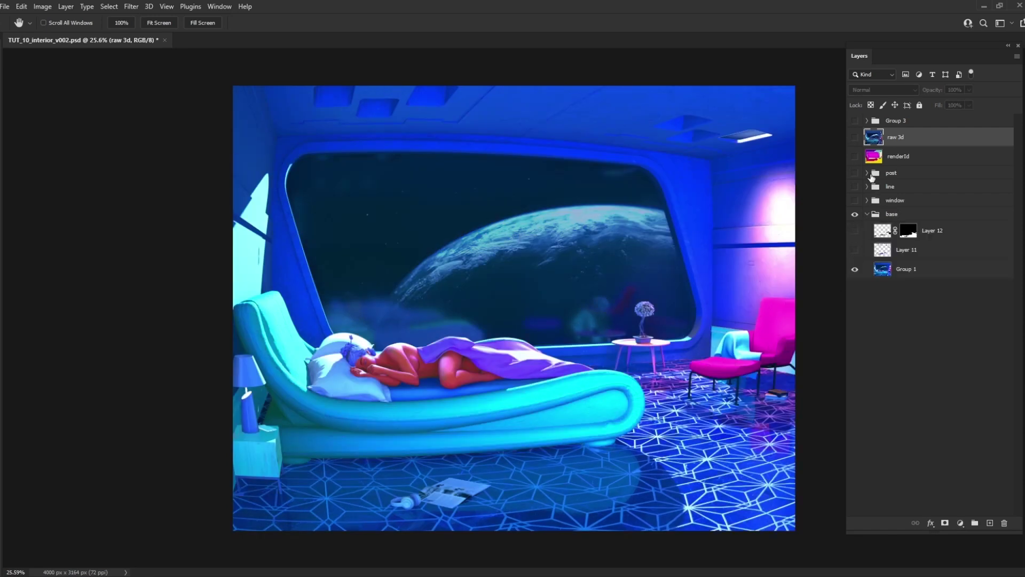
click(854, 138)
click(853, 139)
click(853, 139)
click(853, 140)
click(853, 140)
click(853, 140)
click(853, 140)
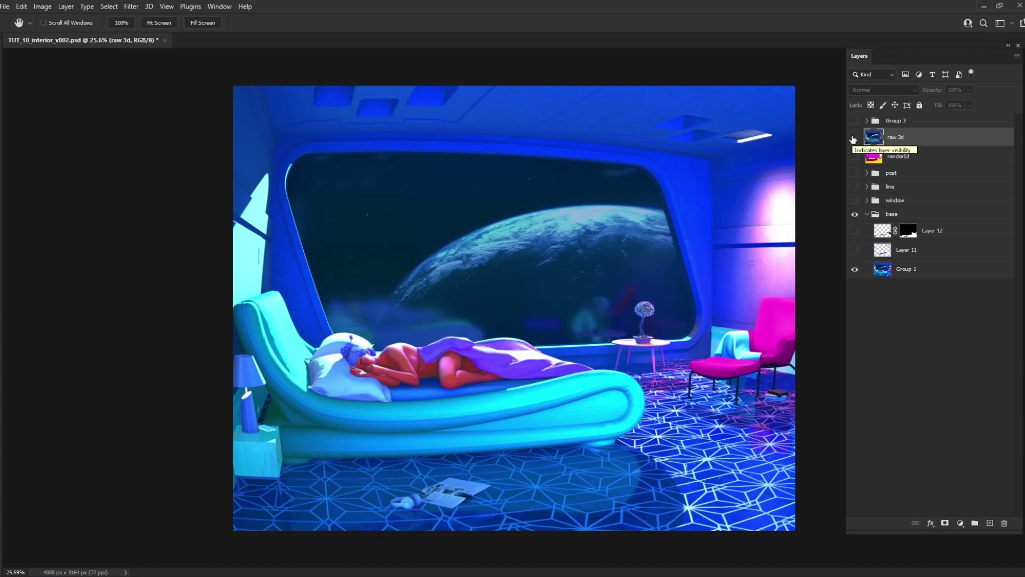
Turn painted Layer 11 and Layer 12 back on, then show the raw 3d render again
click(853, 140)
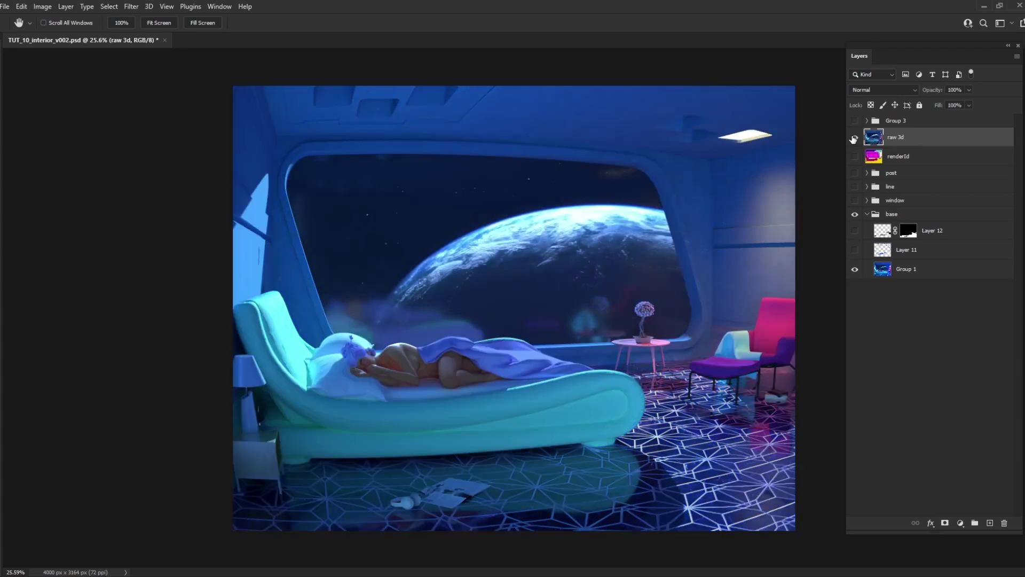
click(853, 139)
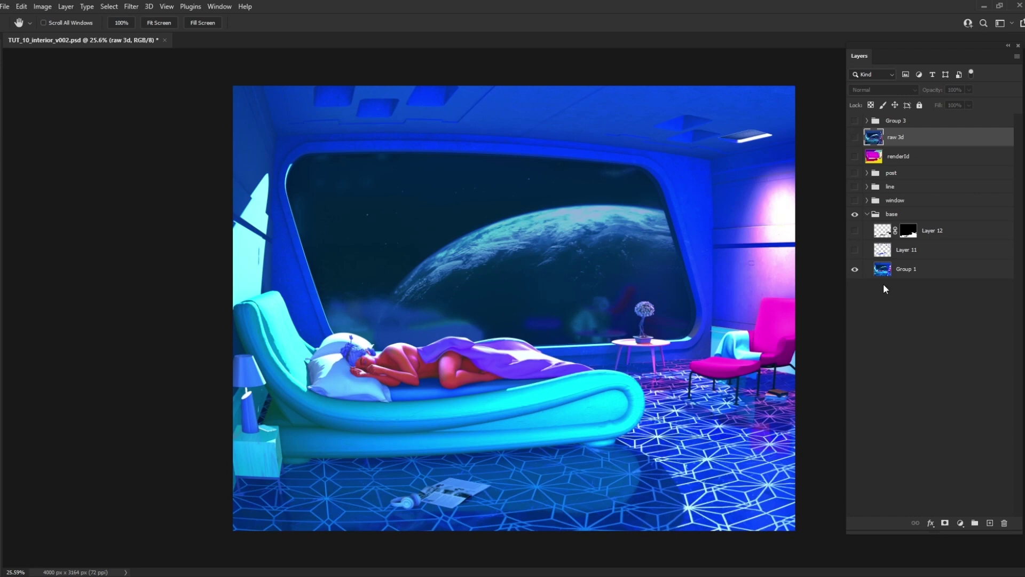
drag(857, 250, 854, 174)
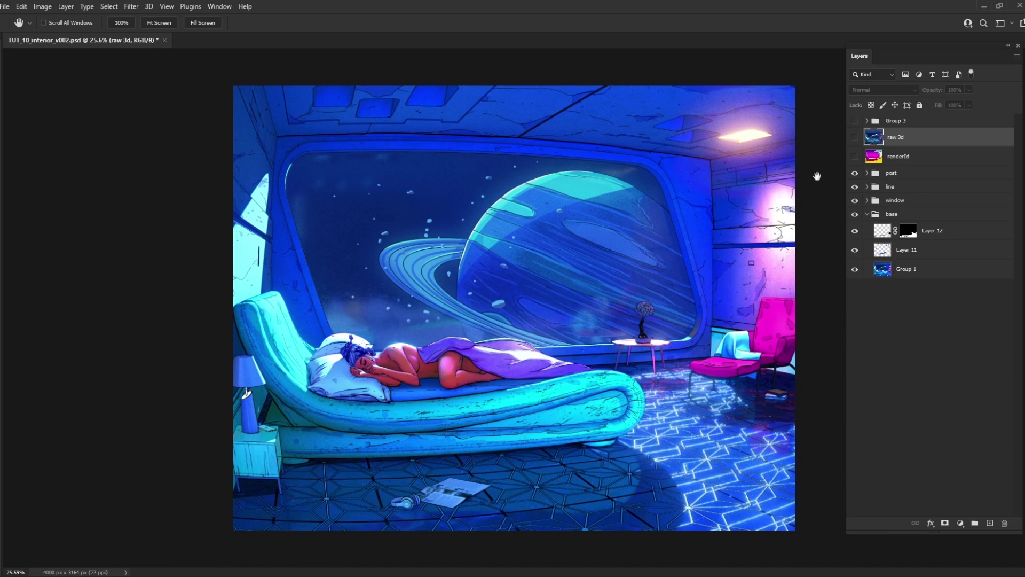
click(854, 138)
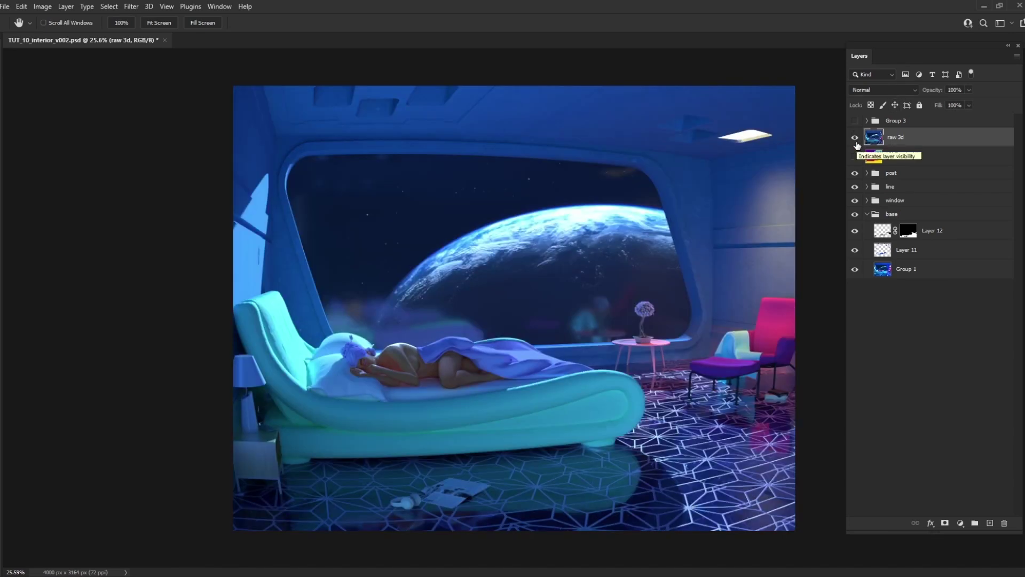
click(855, 141)
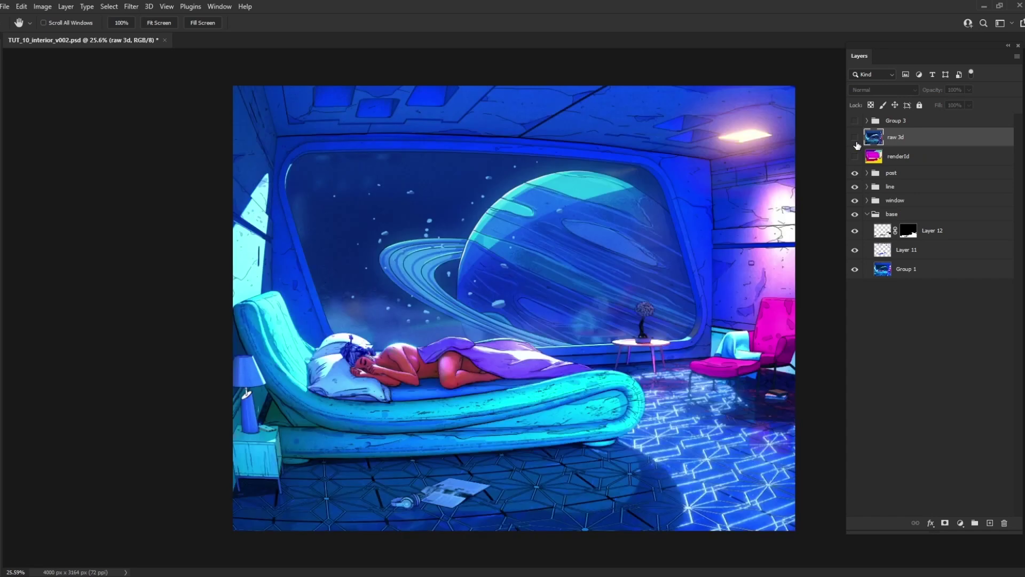